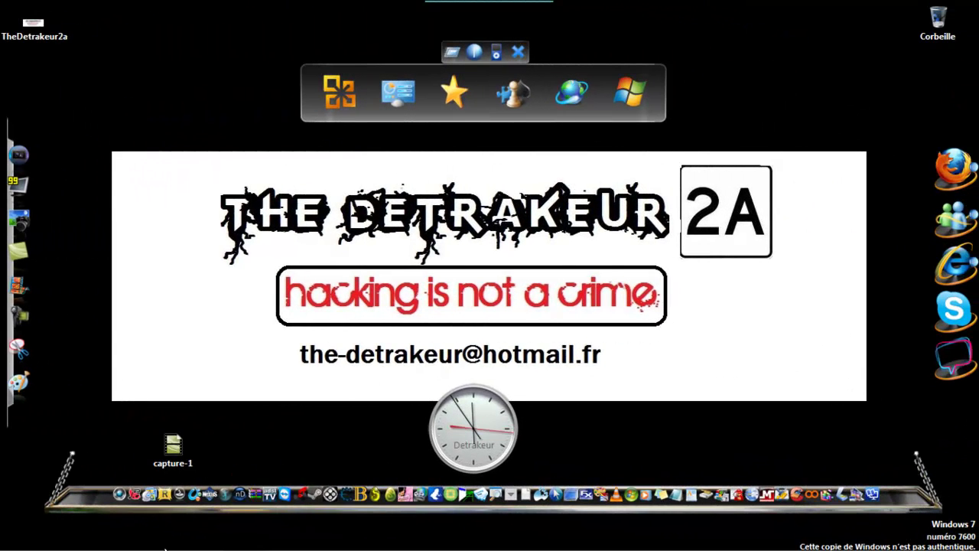
Step: Bring up the separate YouTube channel window and close it
mouse_move(154, 537)
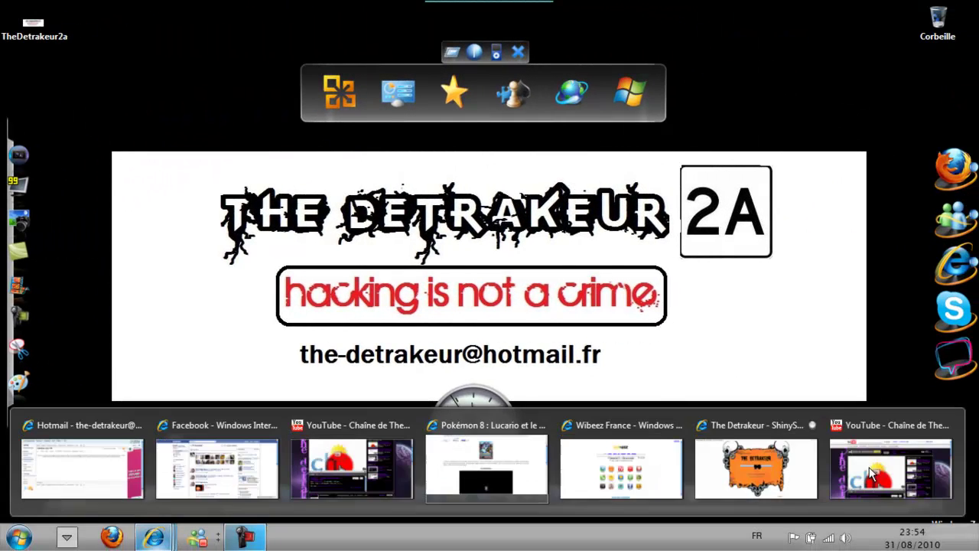
click(920, 475)
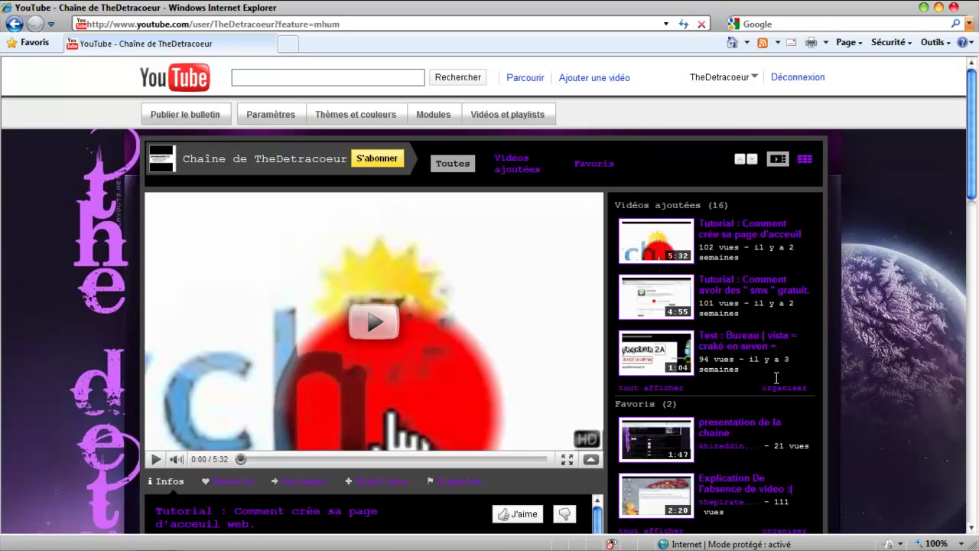
click(953, 7)
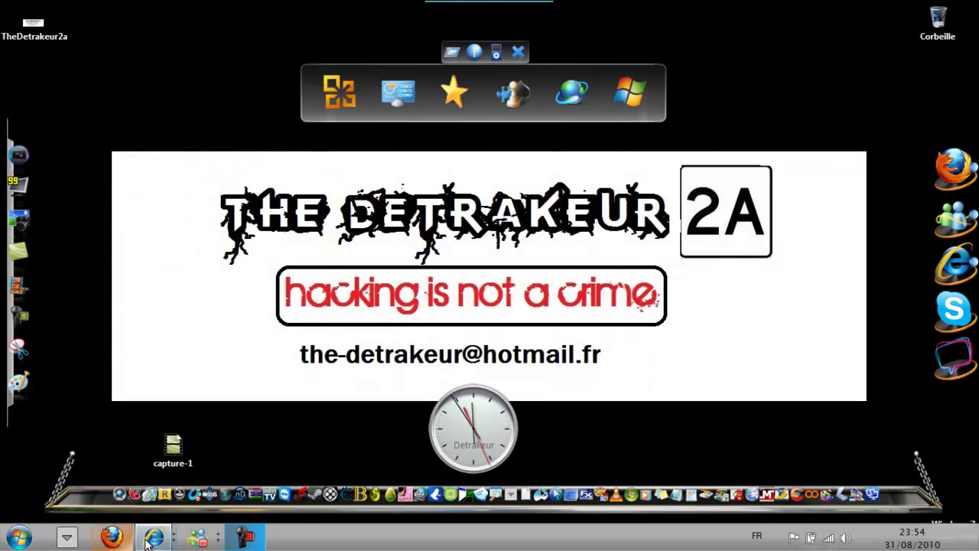
Step: Search for "yopmail" from the ShinySearch page in Internet Explorer and open the YopMail site from the results
mouse_move(161, 524)
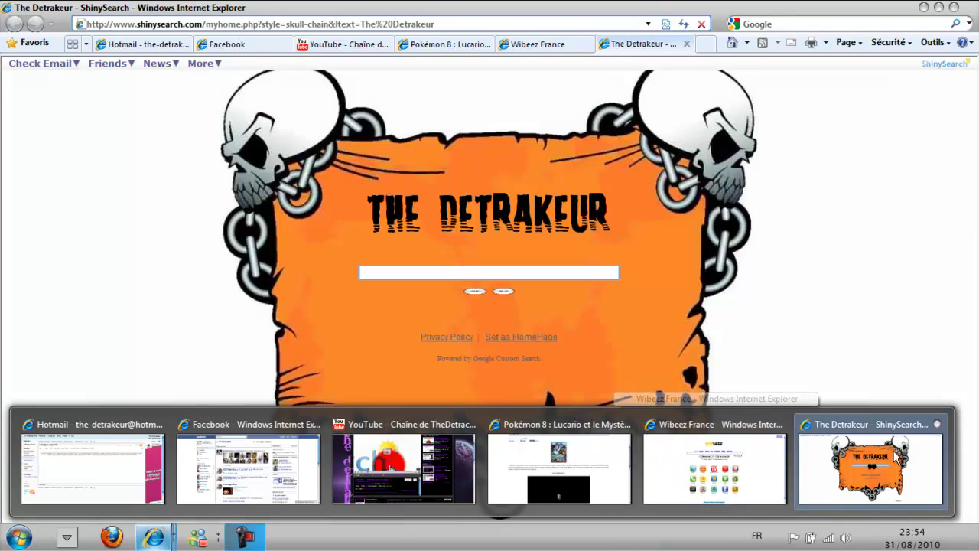
click(899, 457)
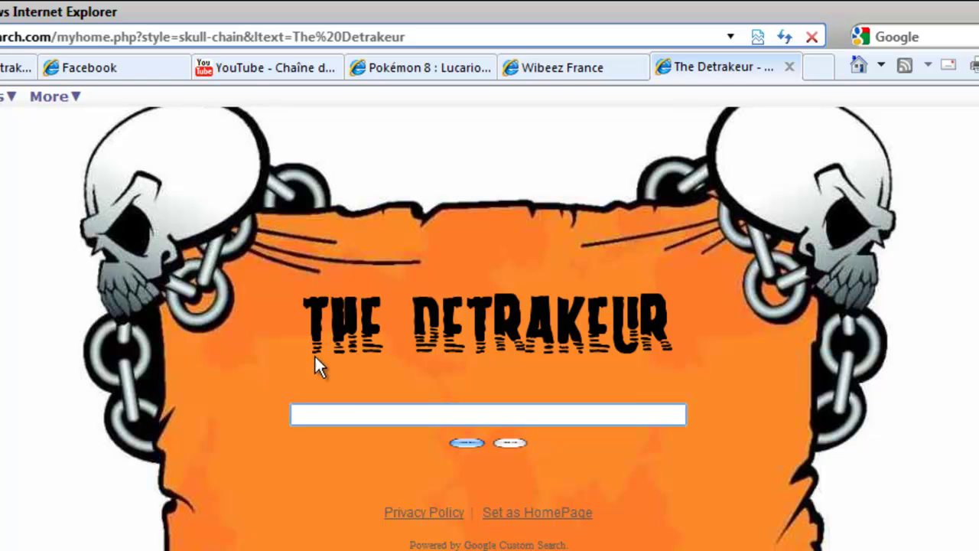
text(yopmail)
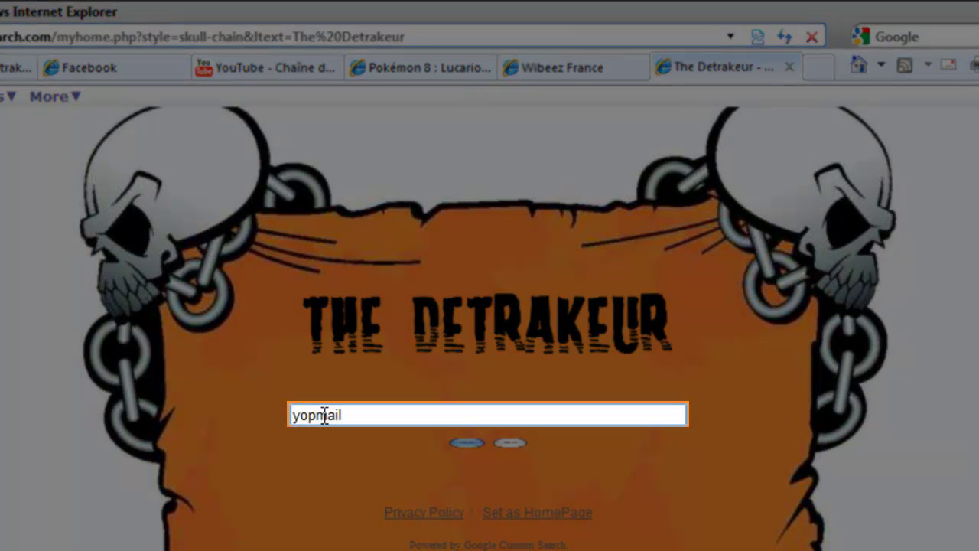
key(Return)
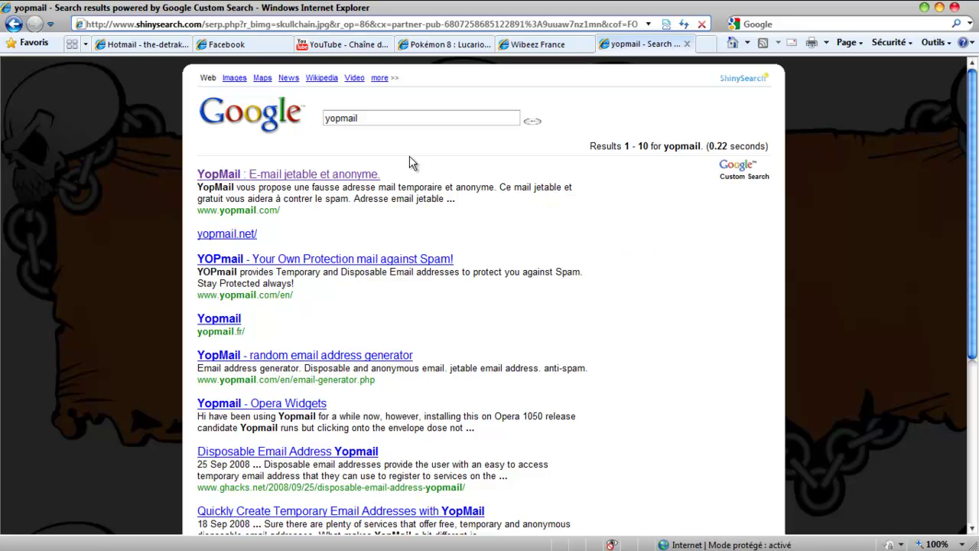
click(338, 175)
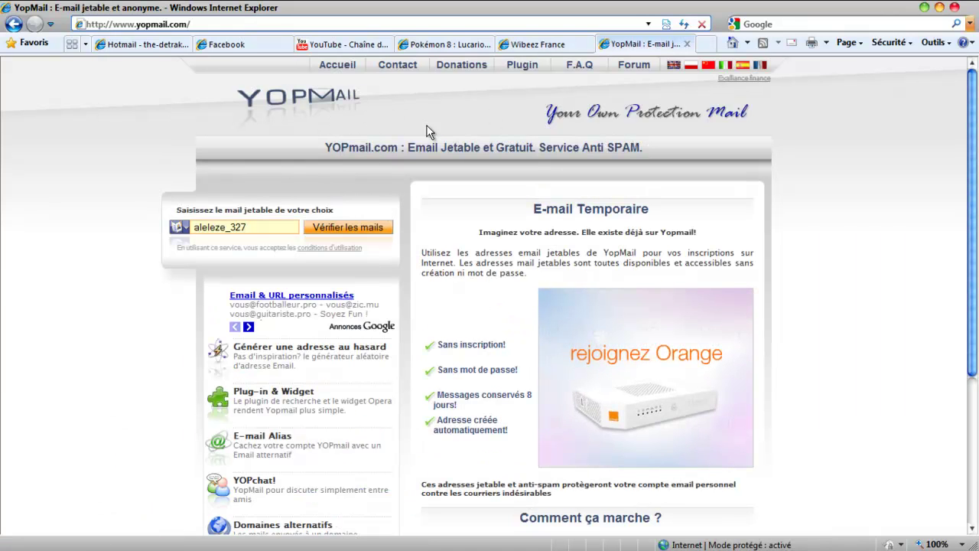
click(194, 24)
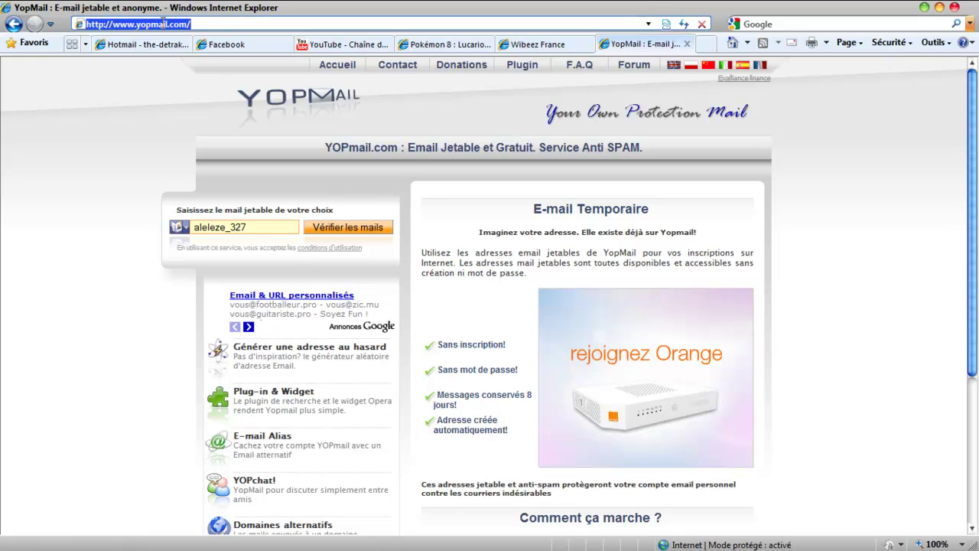
click(472, 175)
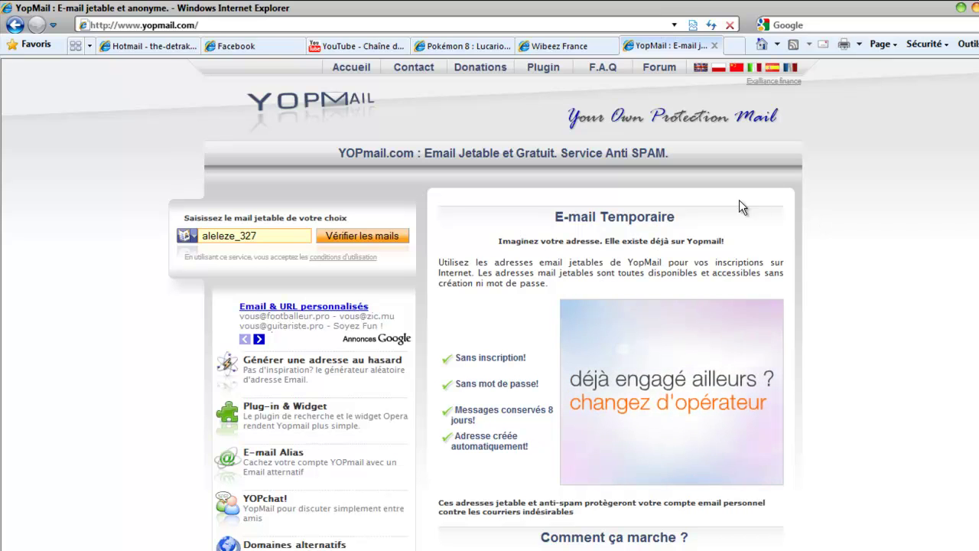
scroll(490, 306, down, 1)
scroll(490, 306, up, 1)
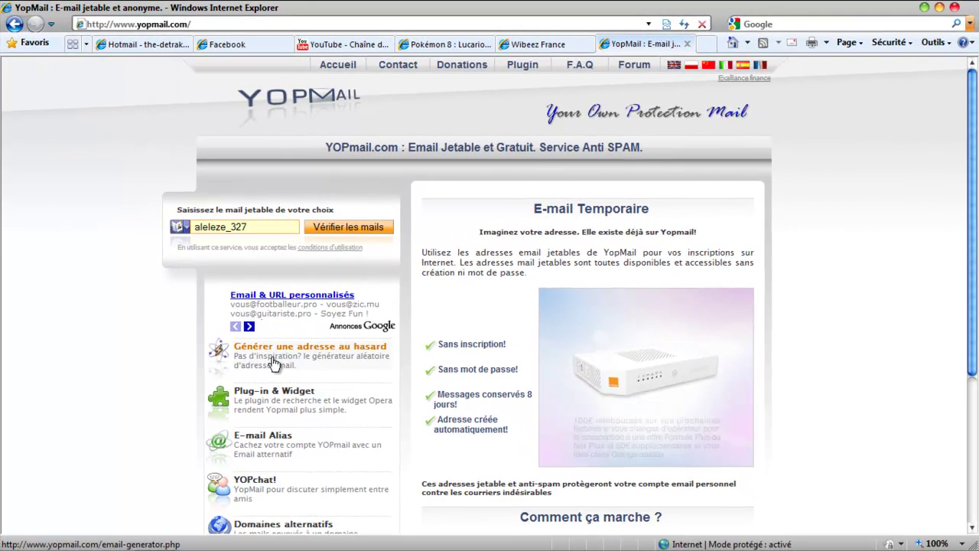
Step: Generate a random temporary e-mail address on YopMail and copy it to the clipboard
click(329, 355)
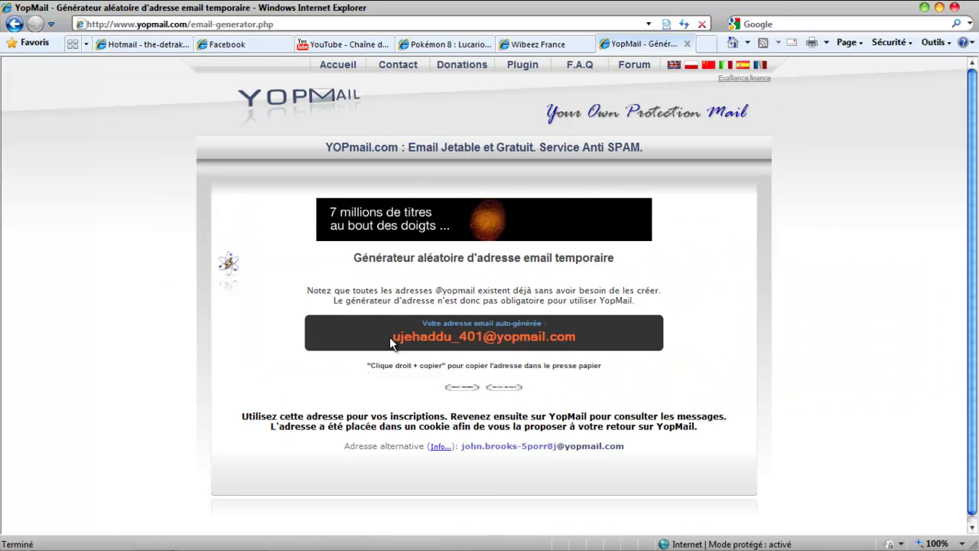
drag(397, 343, 561, 345)
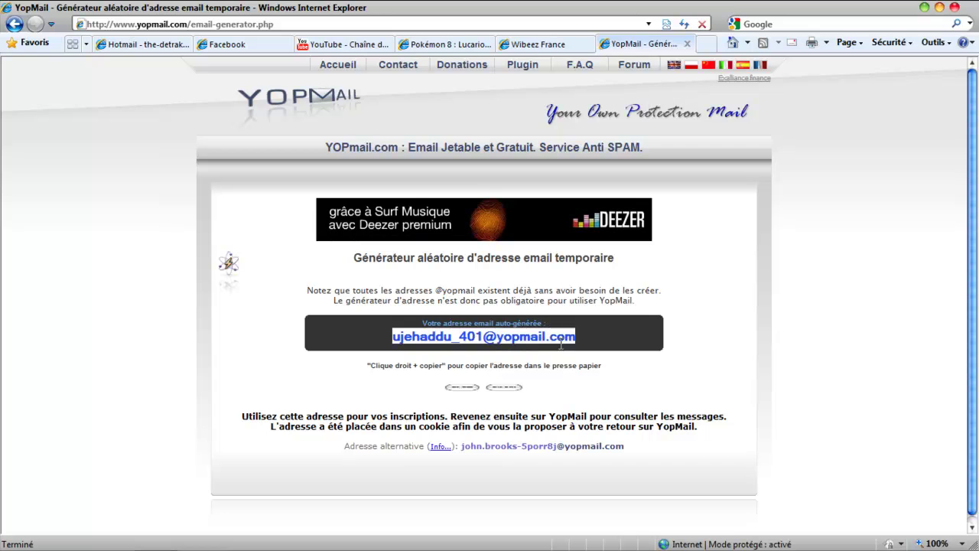
right_click(562, 342)
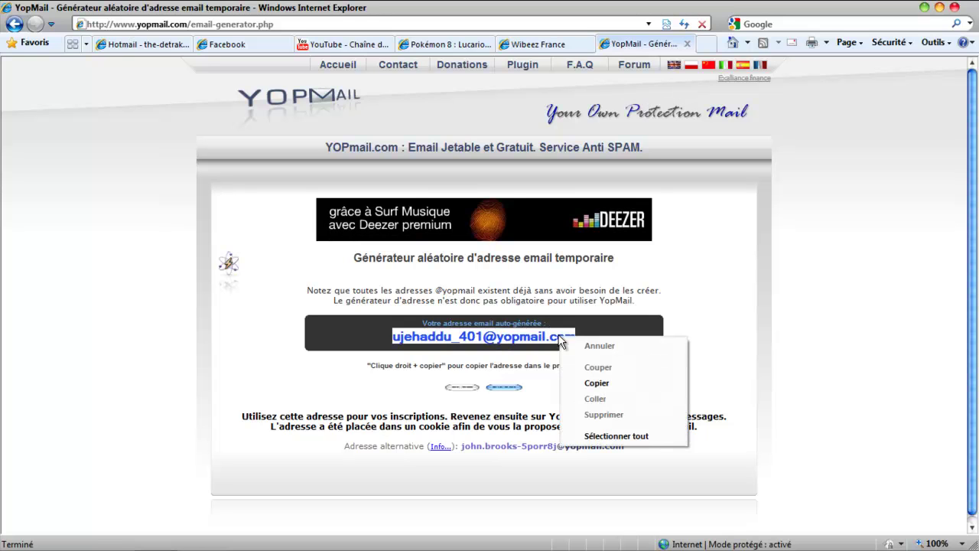
click(598, 383)
click(676, 332)
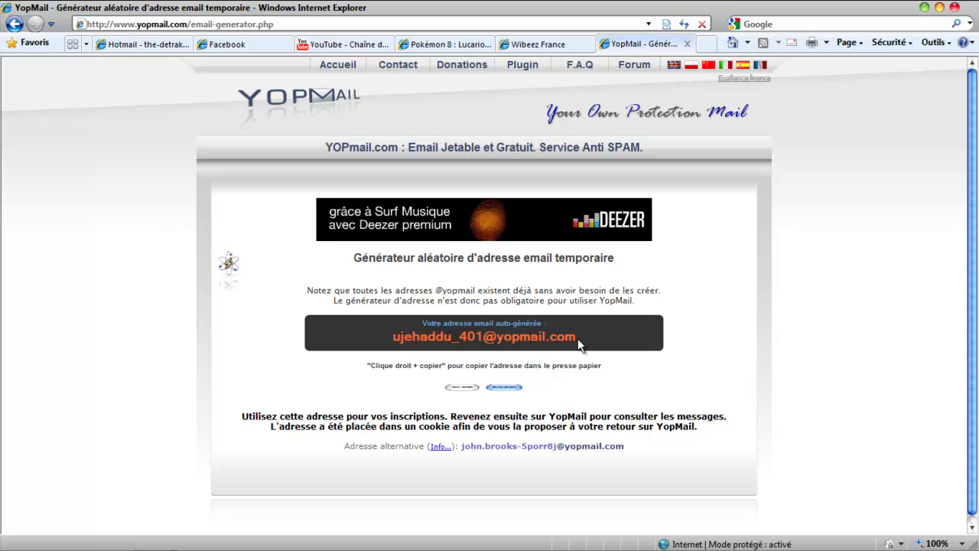
Step: Return to the YopMail home page and check the mailbox of the generated address
drag(576, 342, 391, 340)
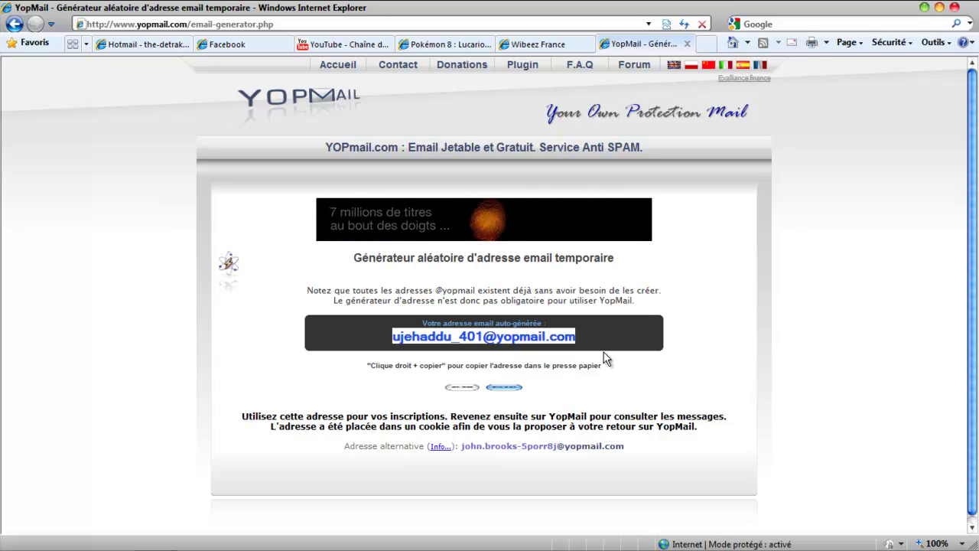
click(329, 111)
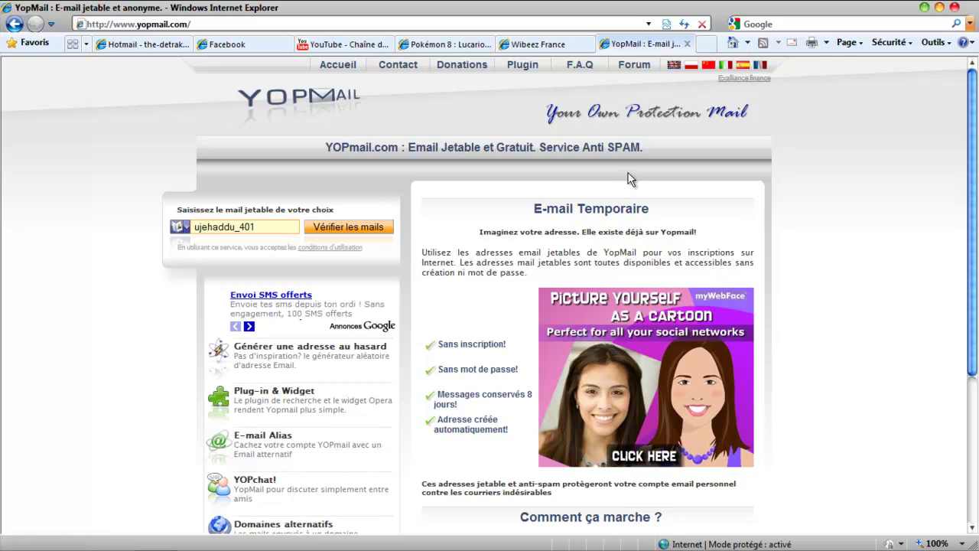
scroll(861, 211, down, 4)
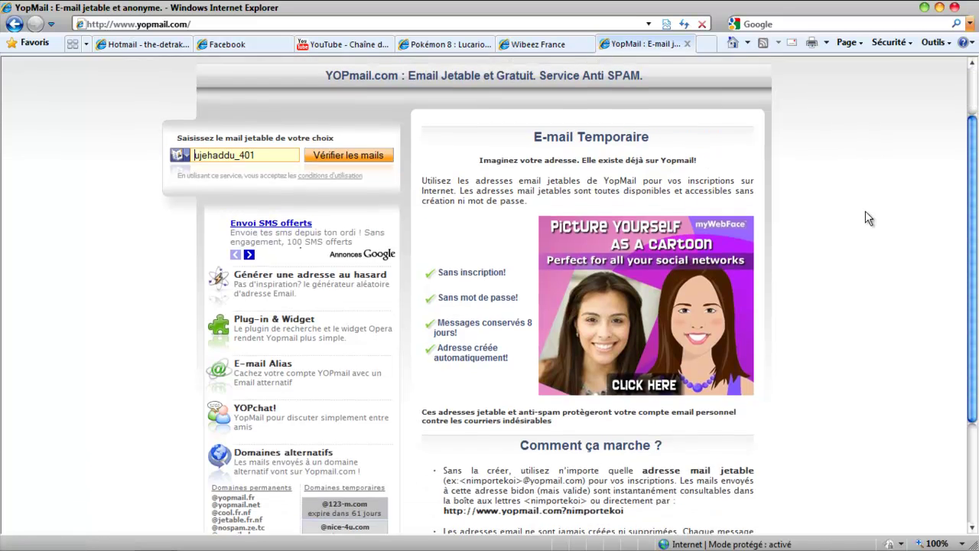
scroll(862, 214, up, 4)
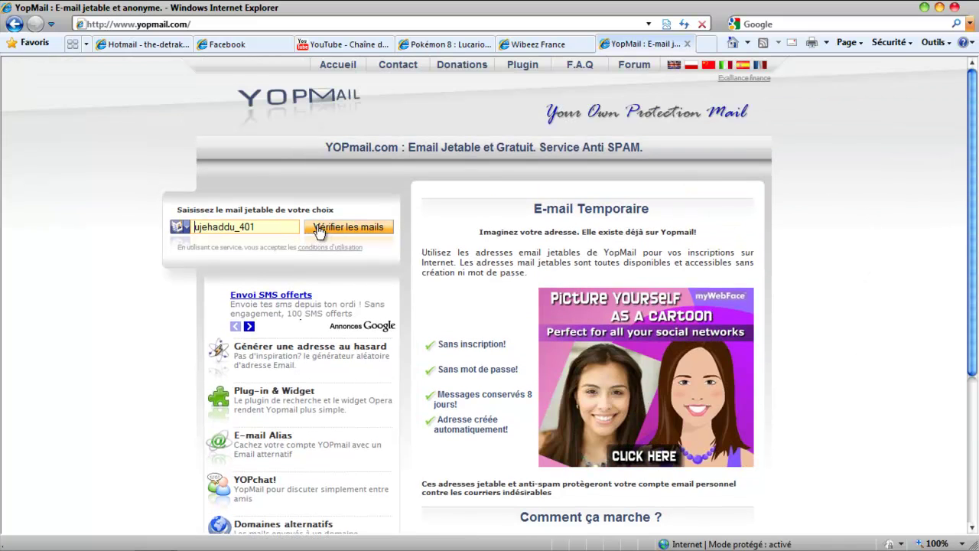
click(339, 233)
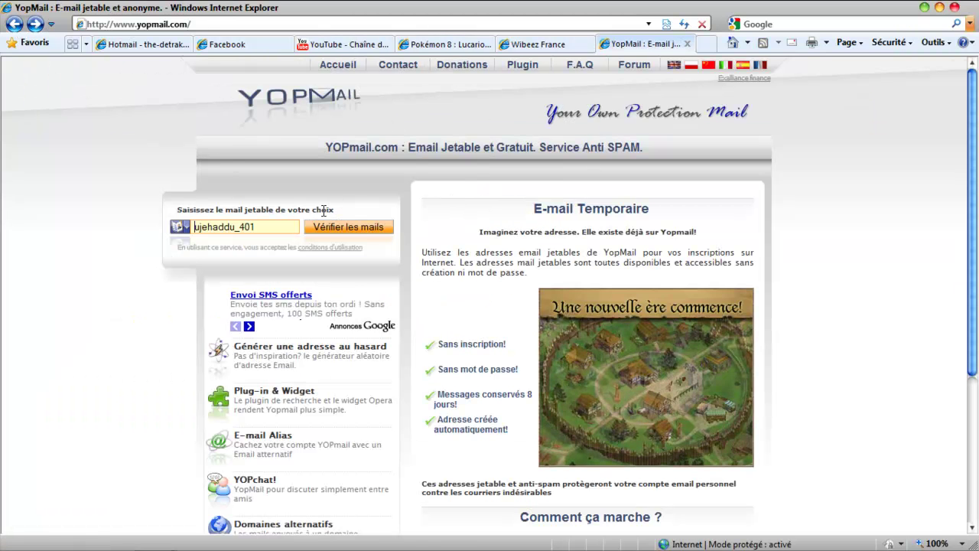
Step: Replace the mailbox name on the YopMail home page with the copied full e-mail address
drag(280, 225, 153, 238)
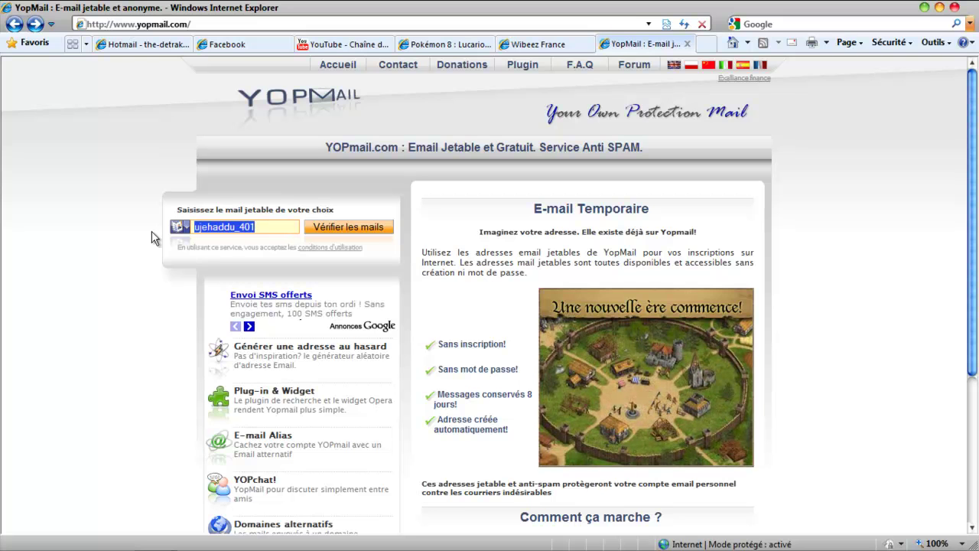
key(ctrl+x)
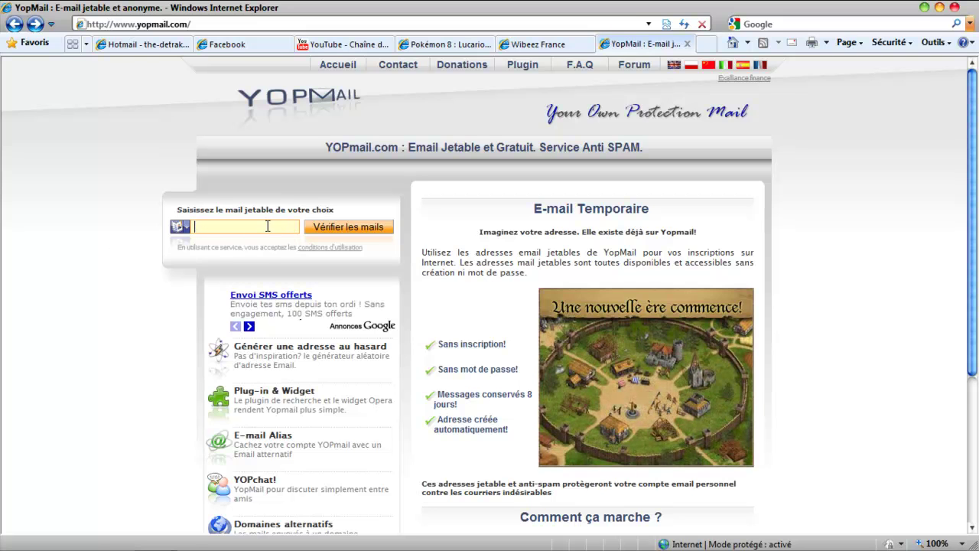
right_click(270, 228)
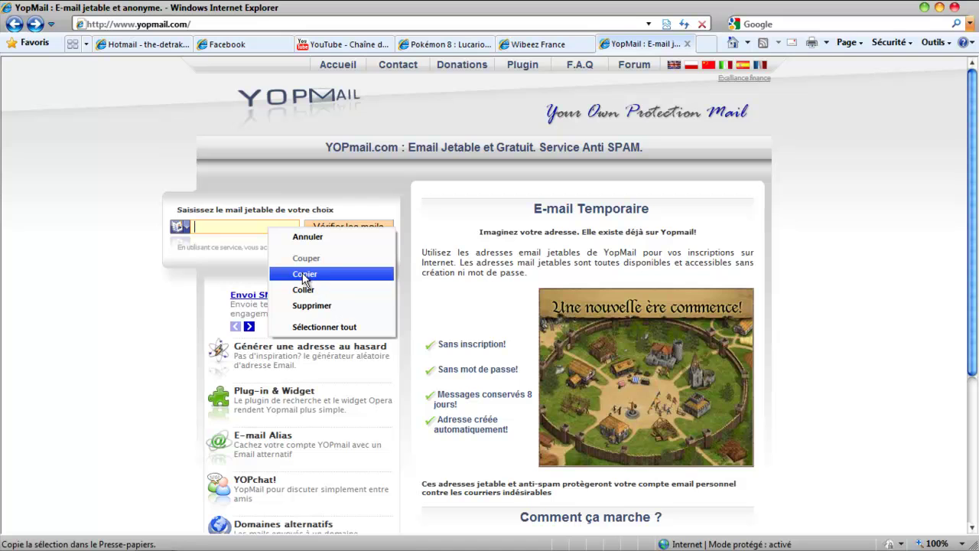
click(332, 290)
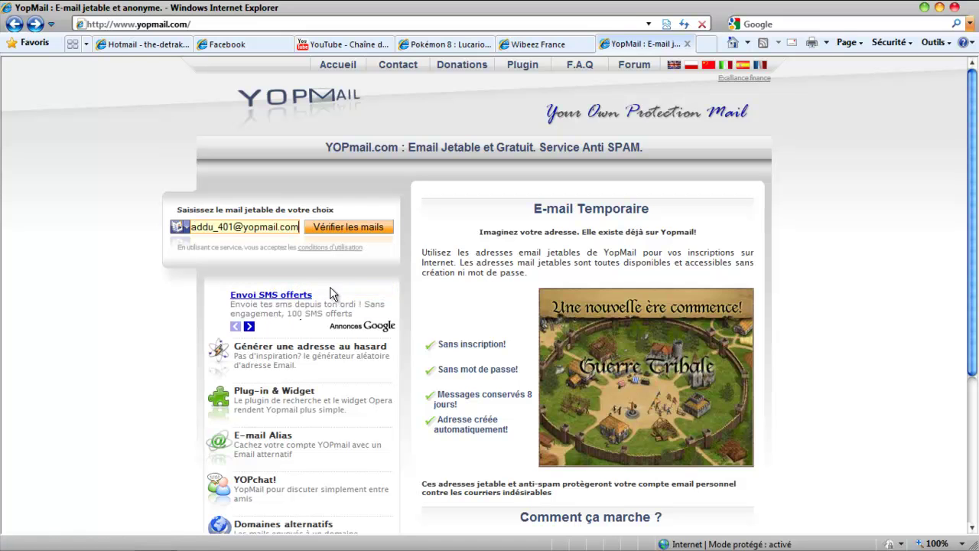
Step: Remove the domain part so only the mailbox name remains, and open that mailbox's inbox
key(Left)
key(Left)
key(Left)
key(Left)
key(Left)
key(Left)
key(Left)
key(Left)
key(Left)
key(Left)
key(Left)
key(Left)
key(Left)
key(Left)
key(Left)
key(Left)
key(Left)
key(Left)
key(Left)
key(Left)
key(Delete)
key(Delete)
key(Delete)
key(Delete)
key(Delete)
key(Delete)
key(Delete)
key(Delete)
key(Delete)
key(Delete)
key(Delete)
key(Delete)
key(Delete)
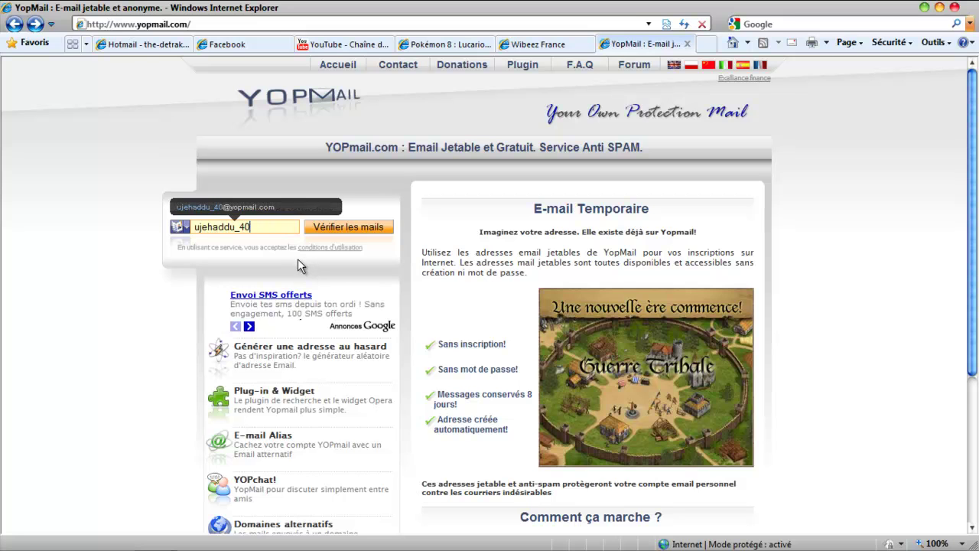
text(1)
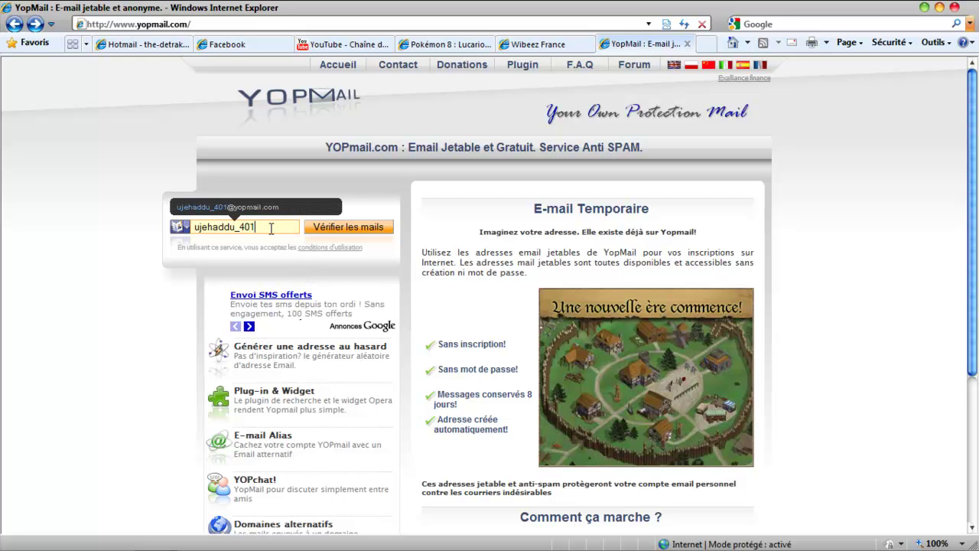
click(324, 233)
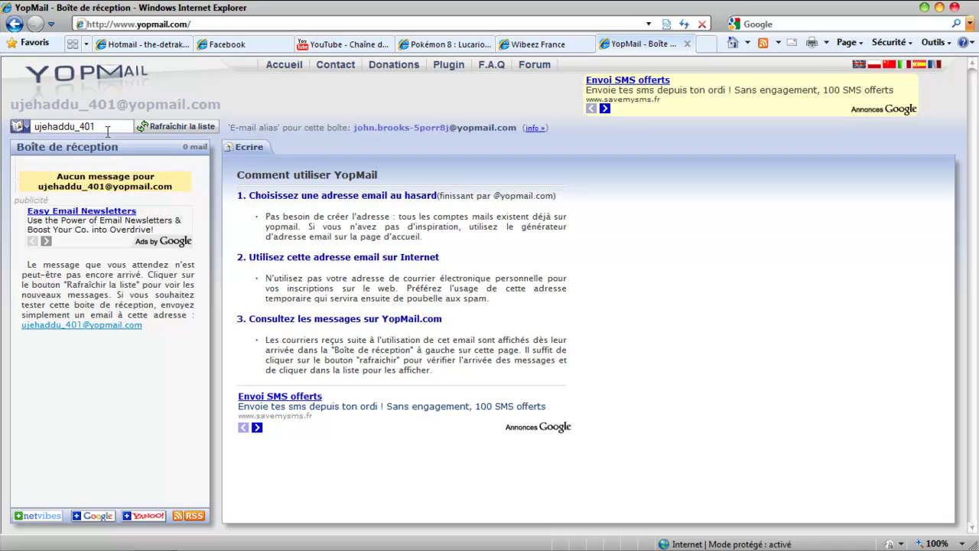
Step: Switch to the Wibeez site and proceed through its account creation to the registration form
click(539, 45)
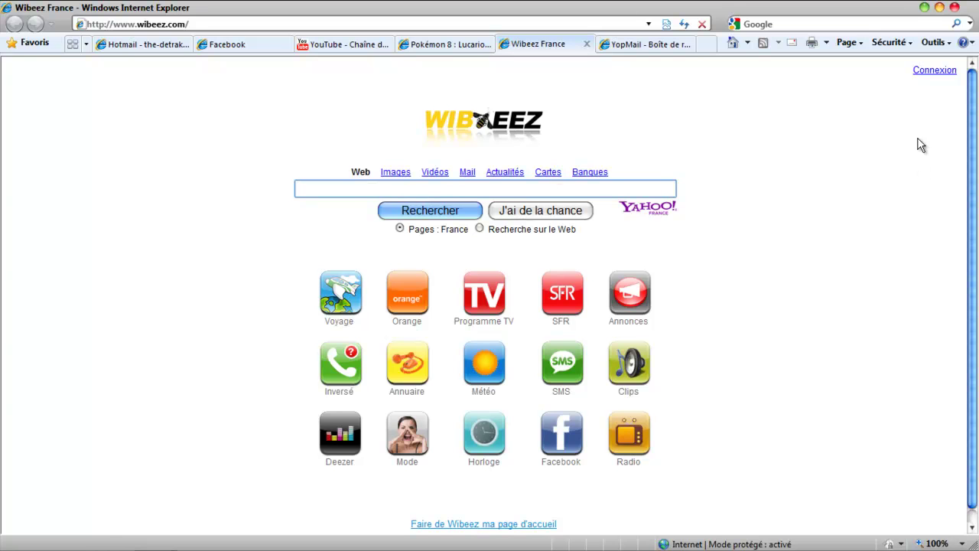
click(931, 74)
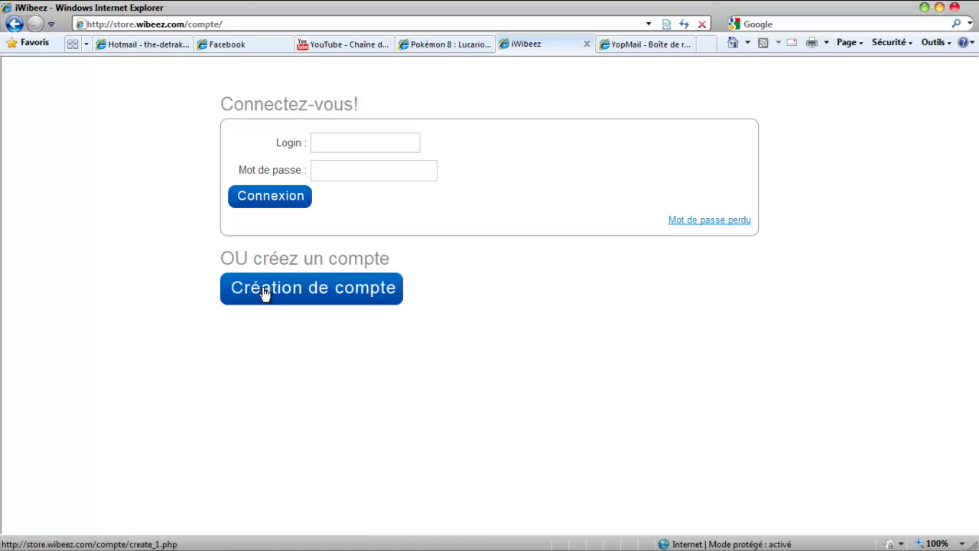
click(332, 303)
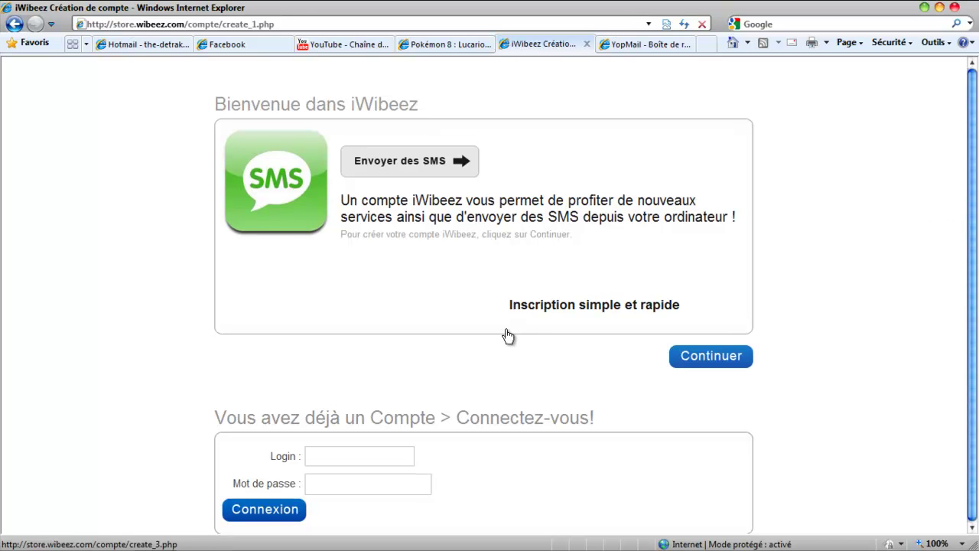
click(711, 359)
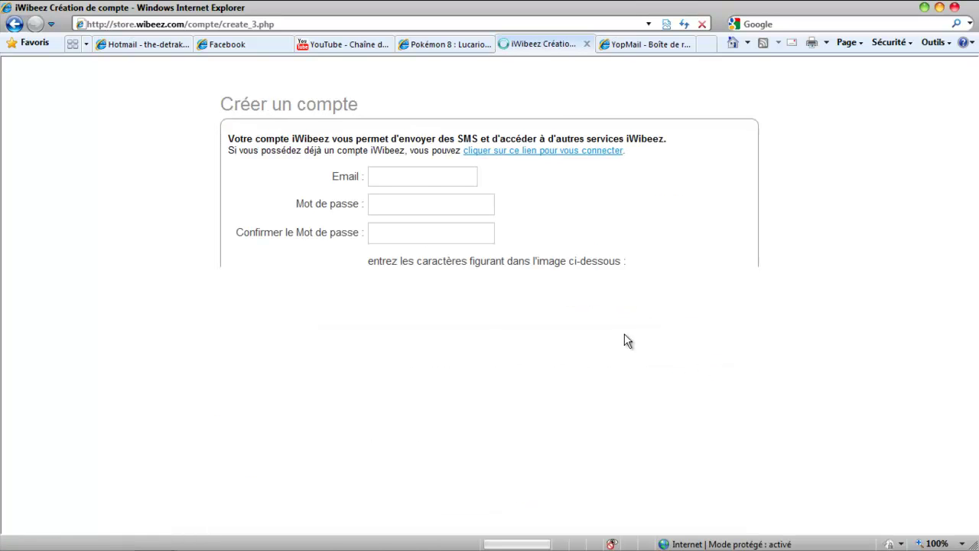
Step: Paste the temporary e-mail into the registration form, enter and confirm the account password, fill in the CAPTCHA words, and submit
click(420, 175)
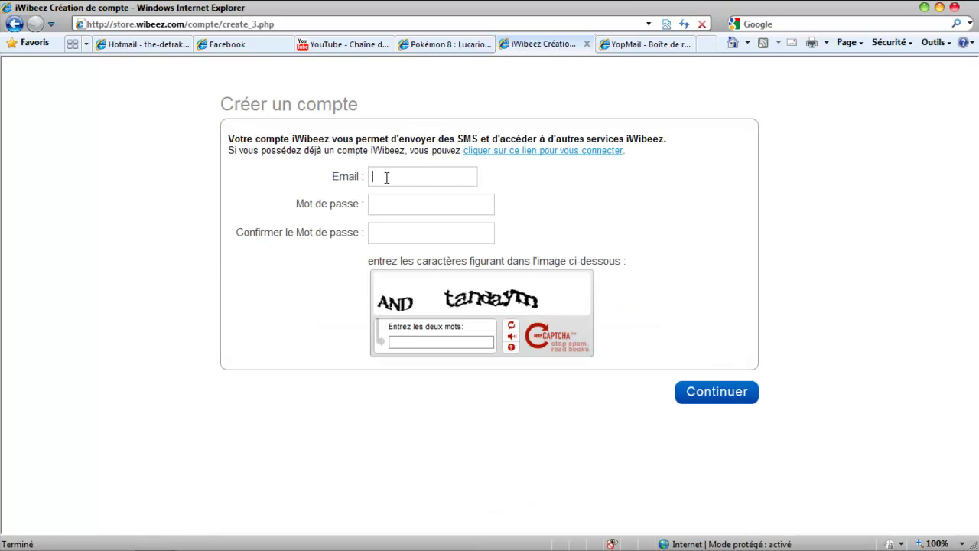
right_click(406, 180)
click(423, 240)
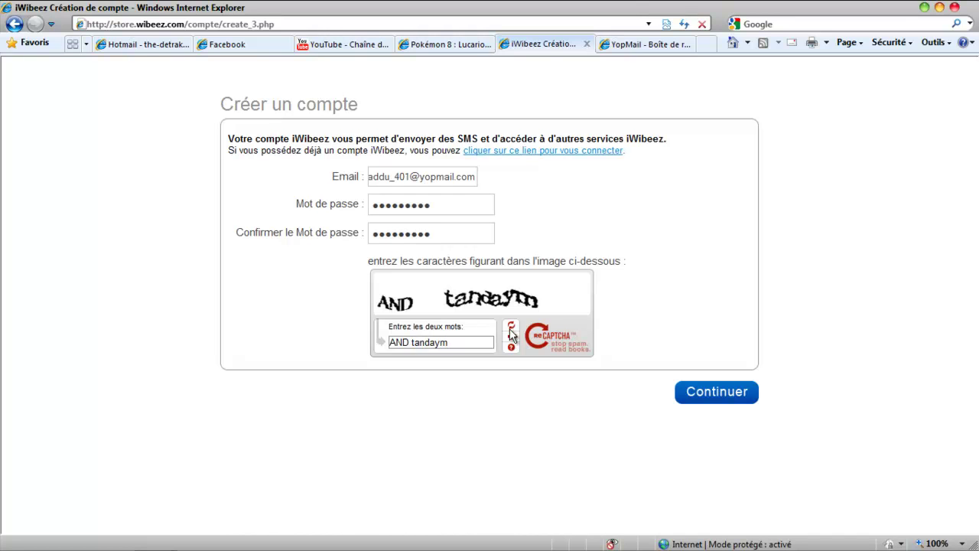
click(701, 392)
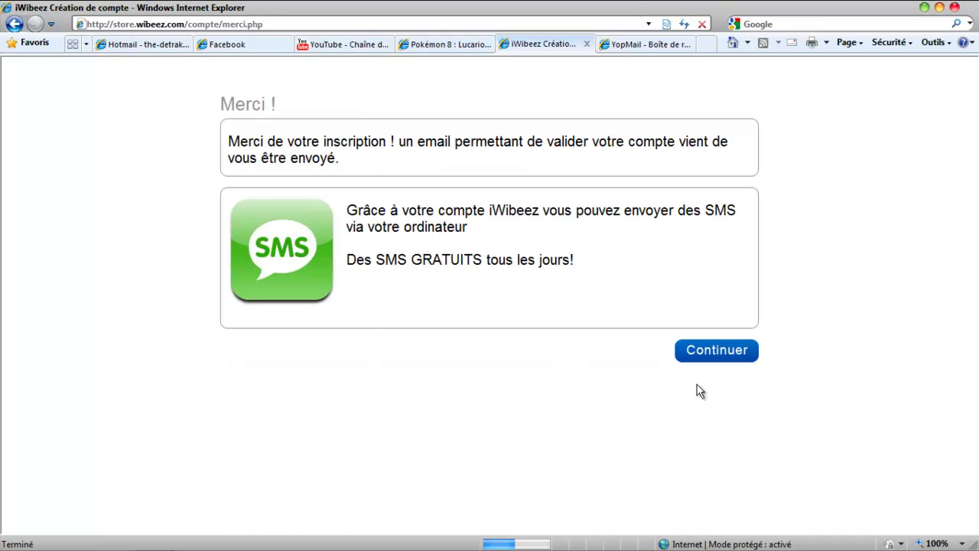
drag(230, 142, 537, 163)
click(438, 139)
click(537, 163)
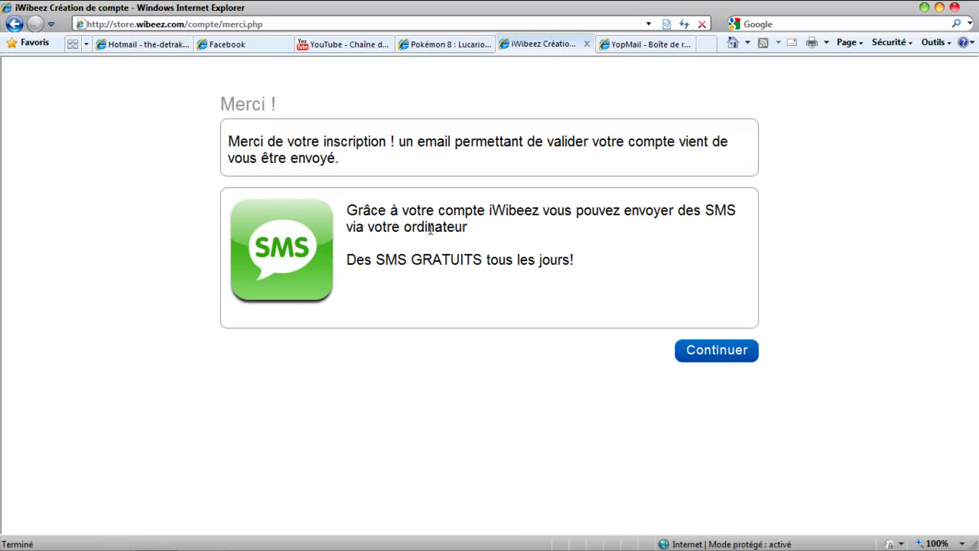
Step: Continue past the registration thank-you page and refresh the YopMail inbox to fetch the account confirmation e-mail
drag(471, 217, 581, 223)
click(684, 231)
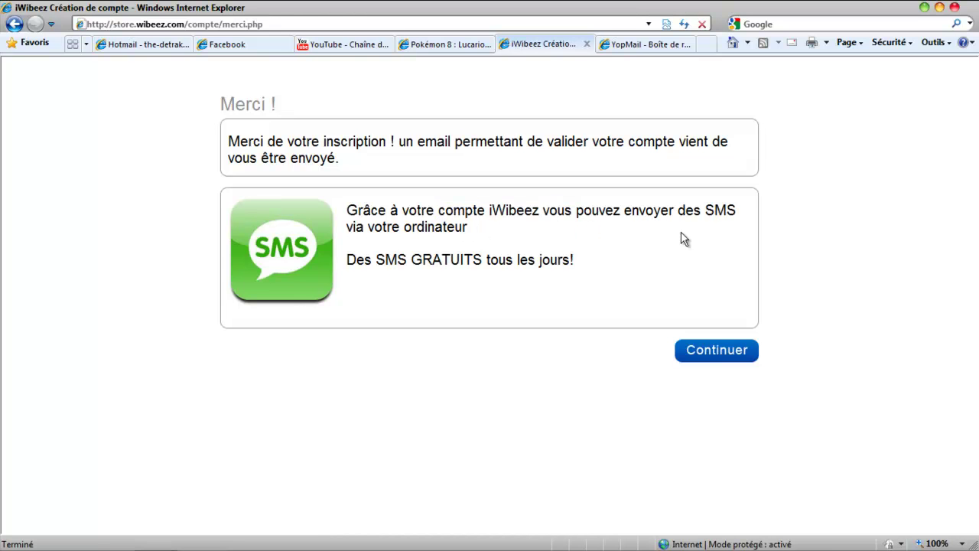
click(709, 351)
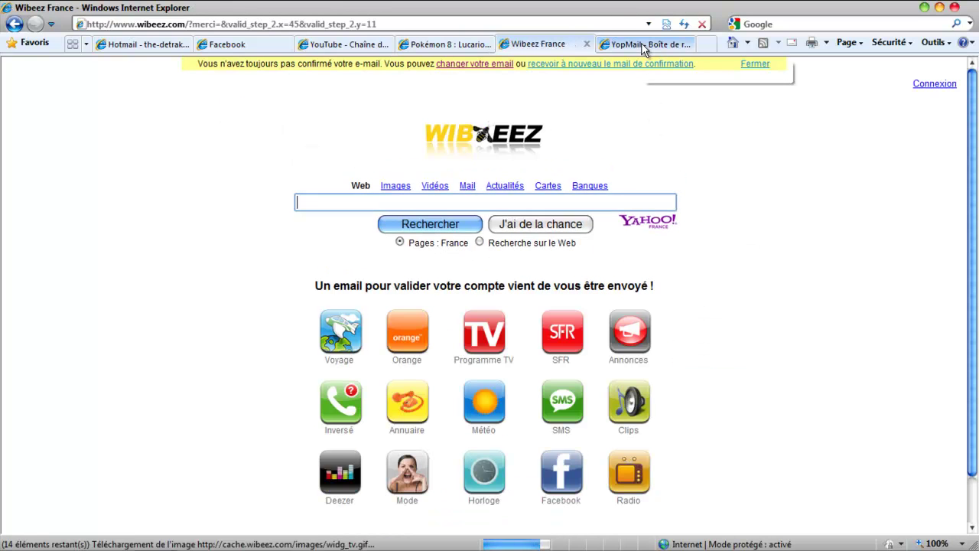
click(642, 46)
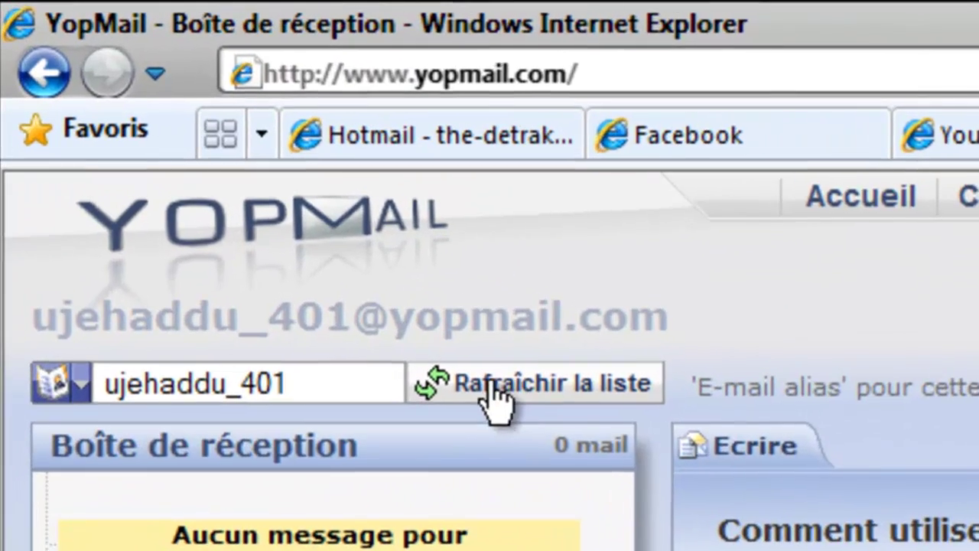
click(170, 127)
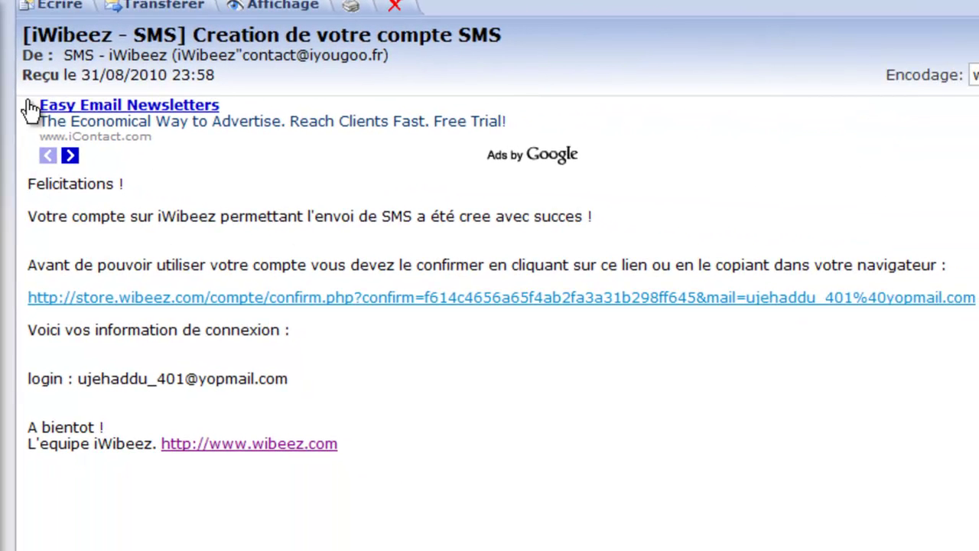
Step: Validate the Wibeez account through the confirmation link in the received e-mail, and close the window it opens
drag(40, 195, 313, 249)
click(419, 300)
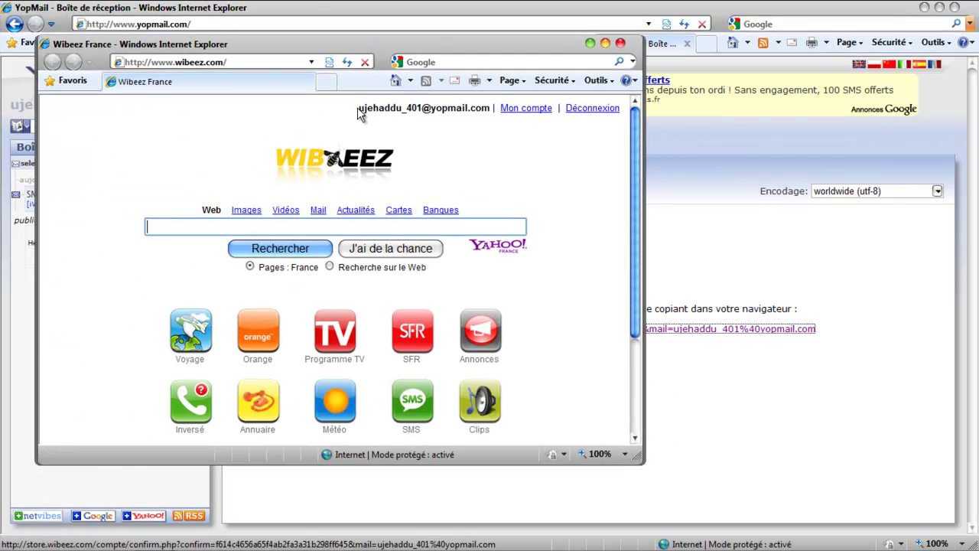
drag(357, 108, 490, 111)
click(660, 44)
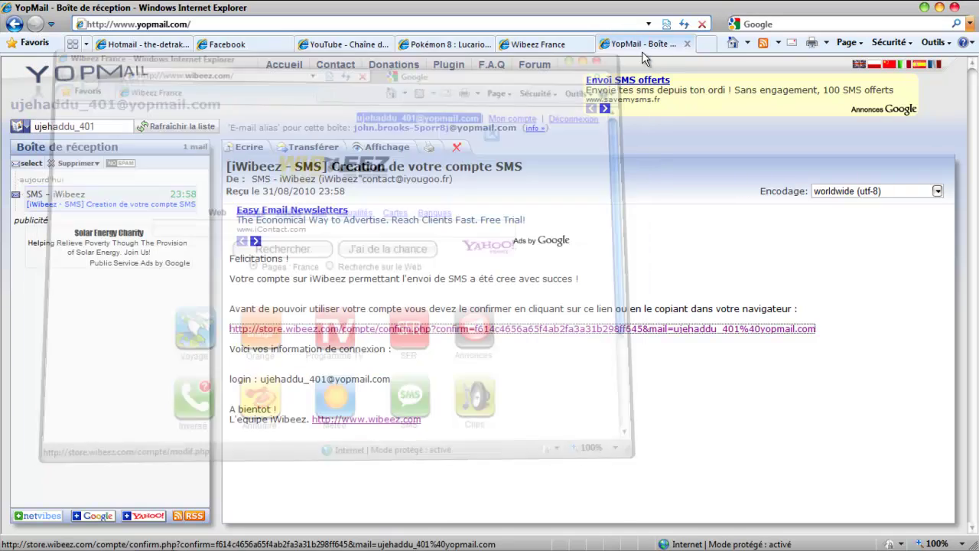
Step: Close the YopMail and Wibeez pages and minimize the browser to show the desktop
click(688, 44)
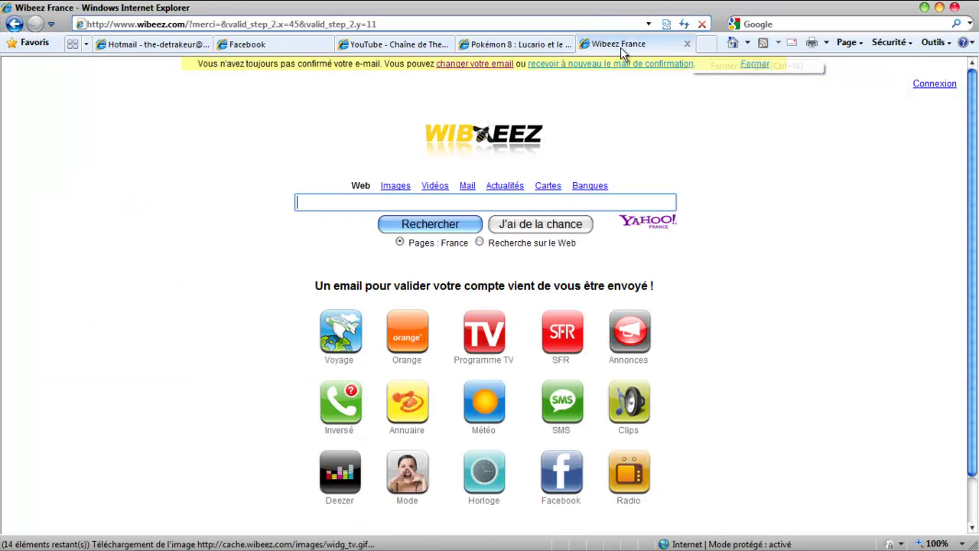
click(689, 45)
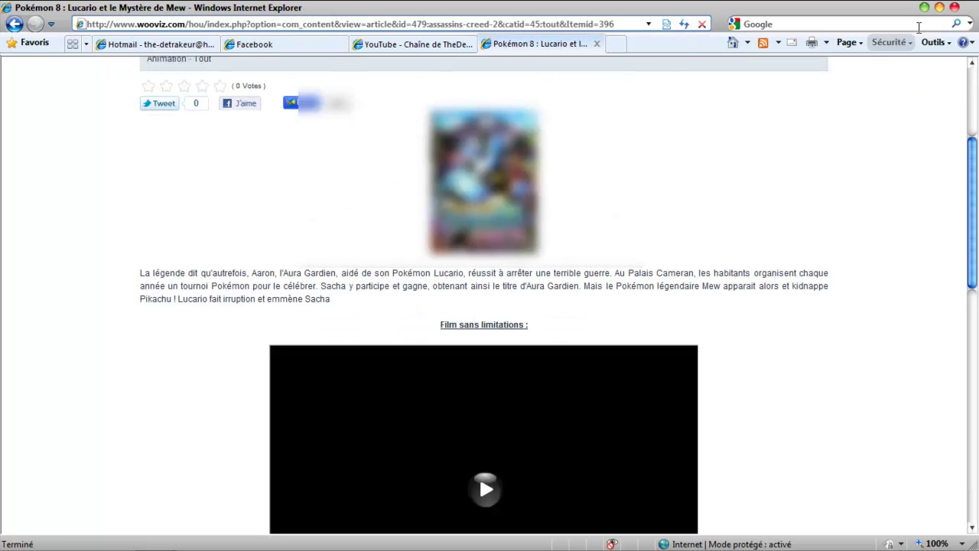
click(924, 6)
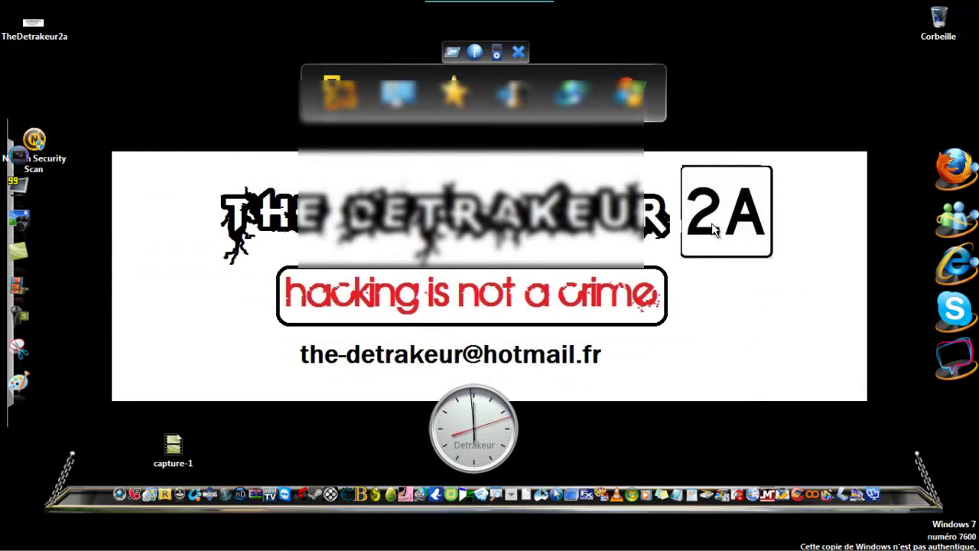